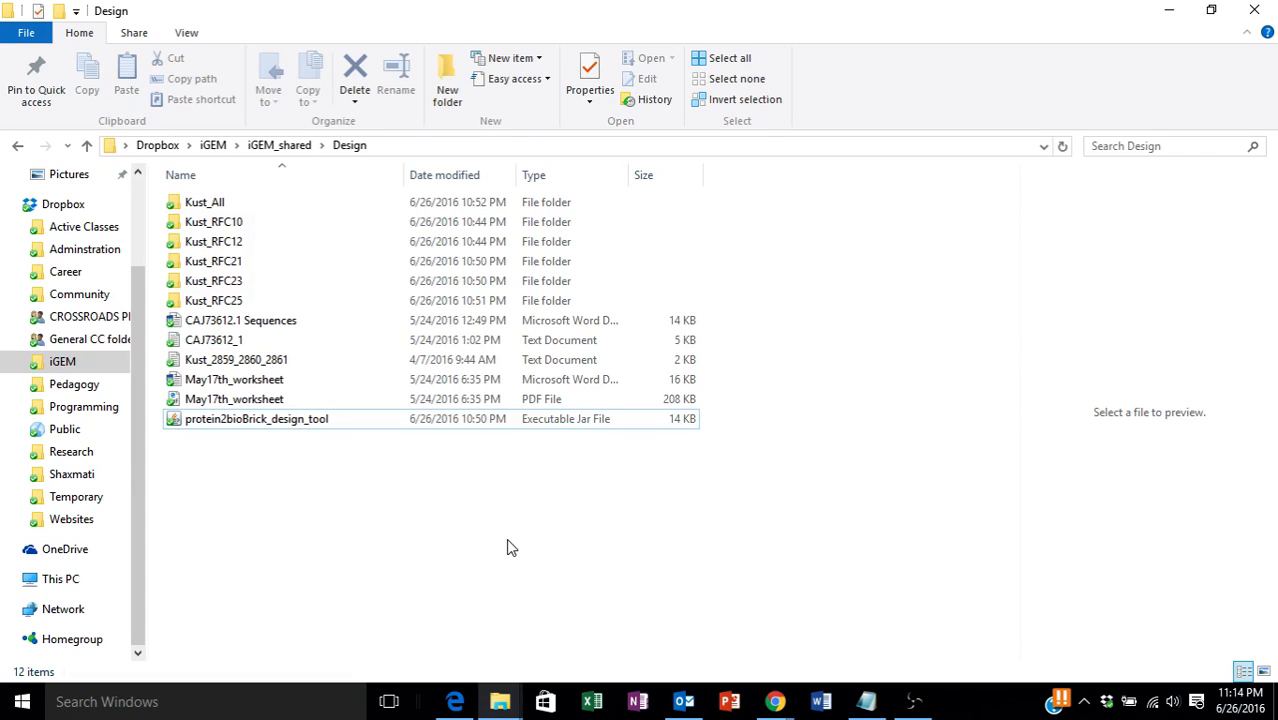
# Step: Examine the protein sequences in the text file Kust_2859_2860_2861 in the Design folder and close it
pyautogui.doubleClick(249, 368)
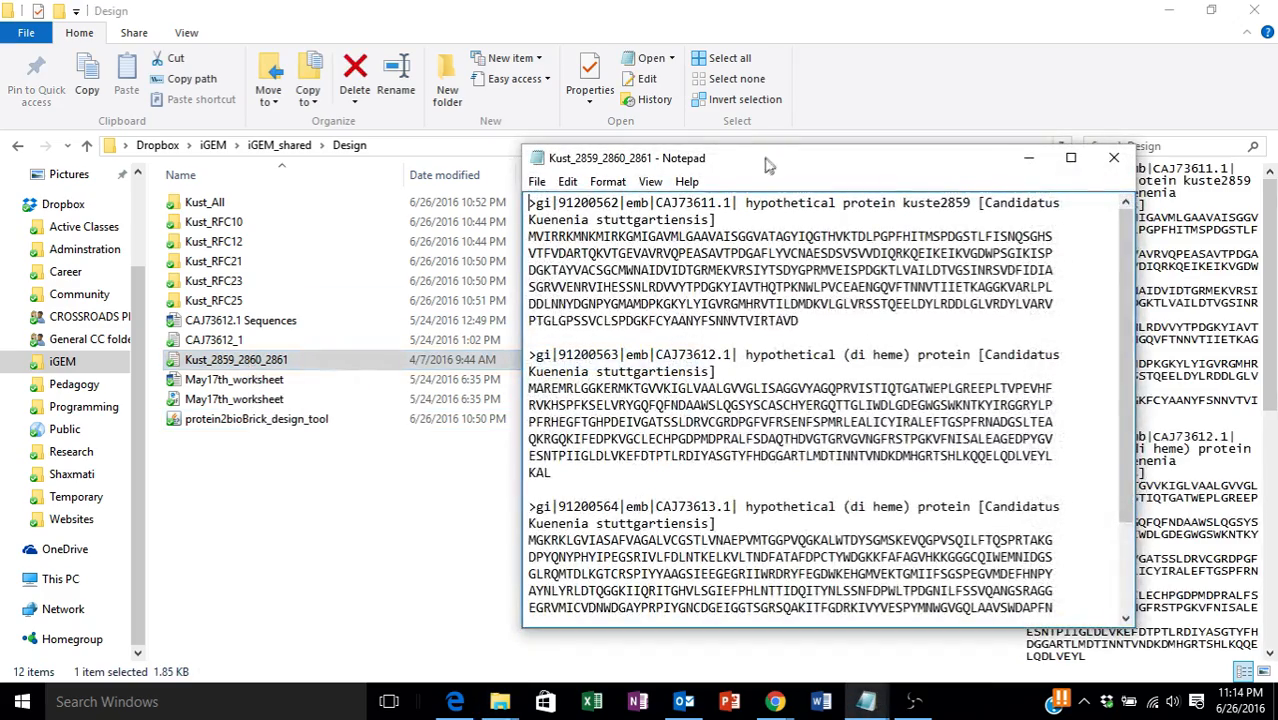
pyautogui.moveTo(768, 165); pyautogui.dragTo(654, 124)
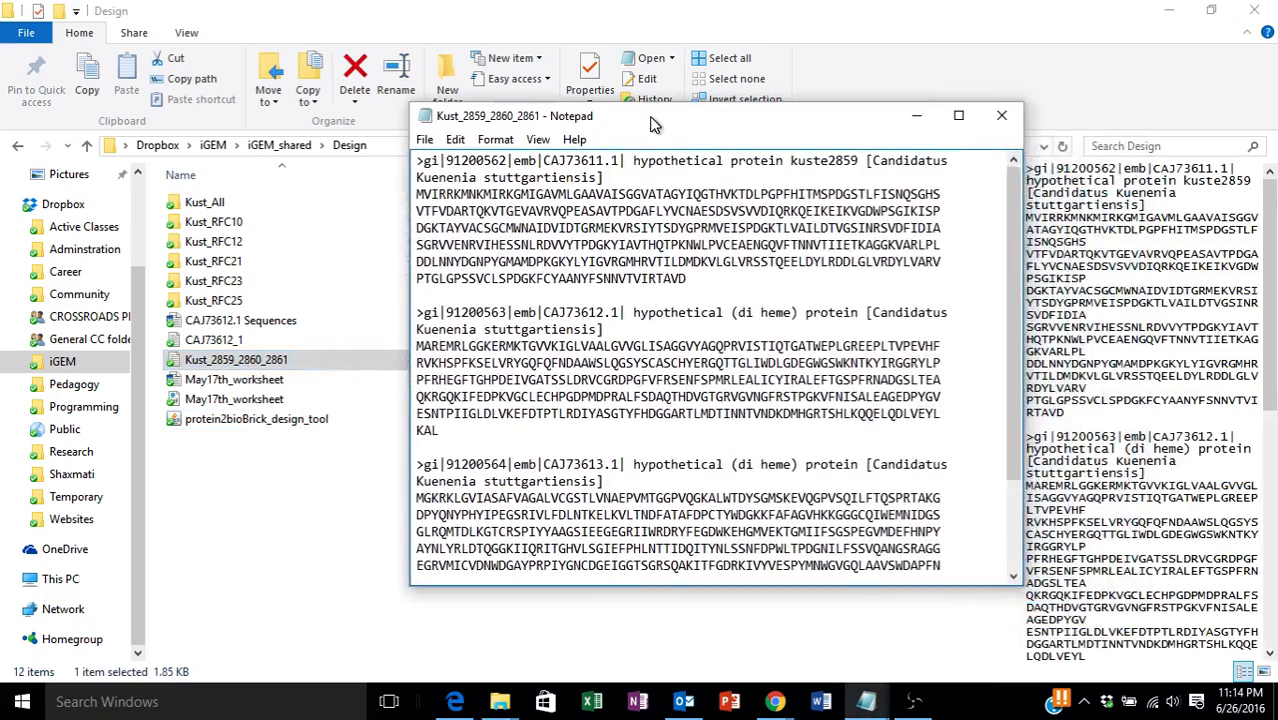
pyautogui.click(612, 177)
pyautogui.moveTo(612, 177); pyautogui.dragTo(699, 289)
pyautogui.click(617, 177)
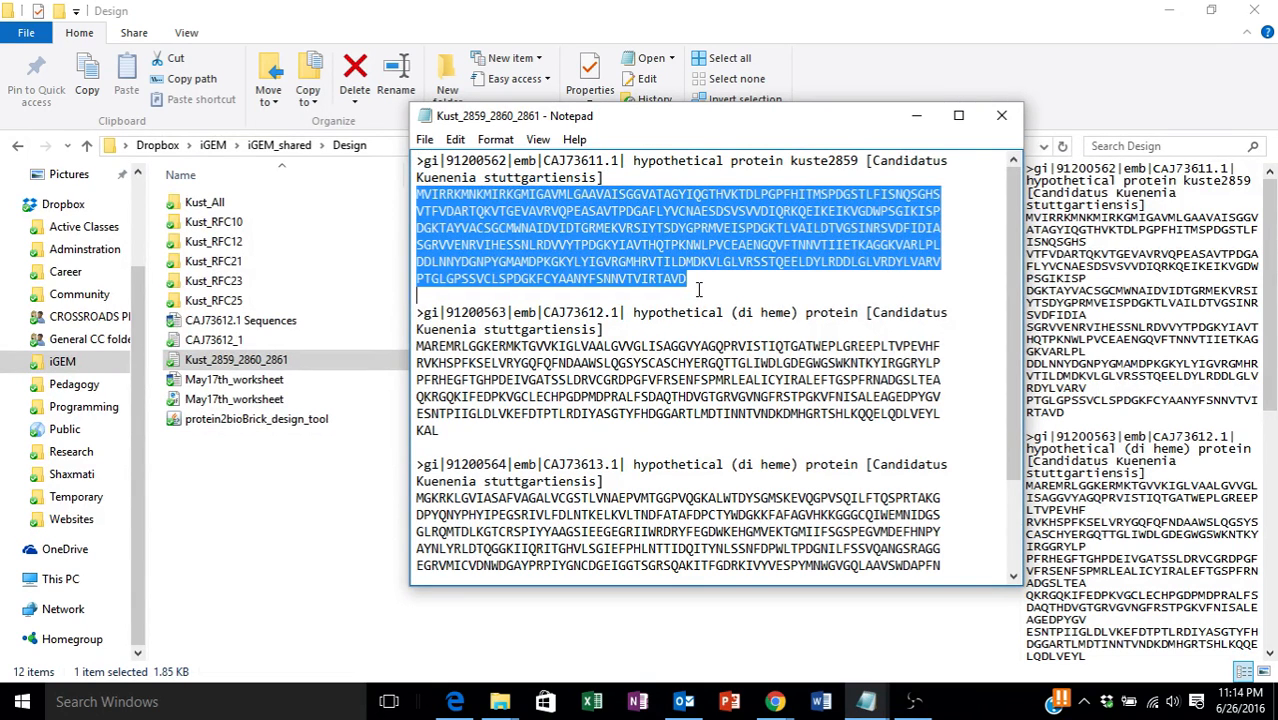
pyautogui.click(700, 281)
pyautogui.scroll(-1, 700, 281)
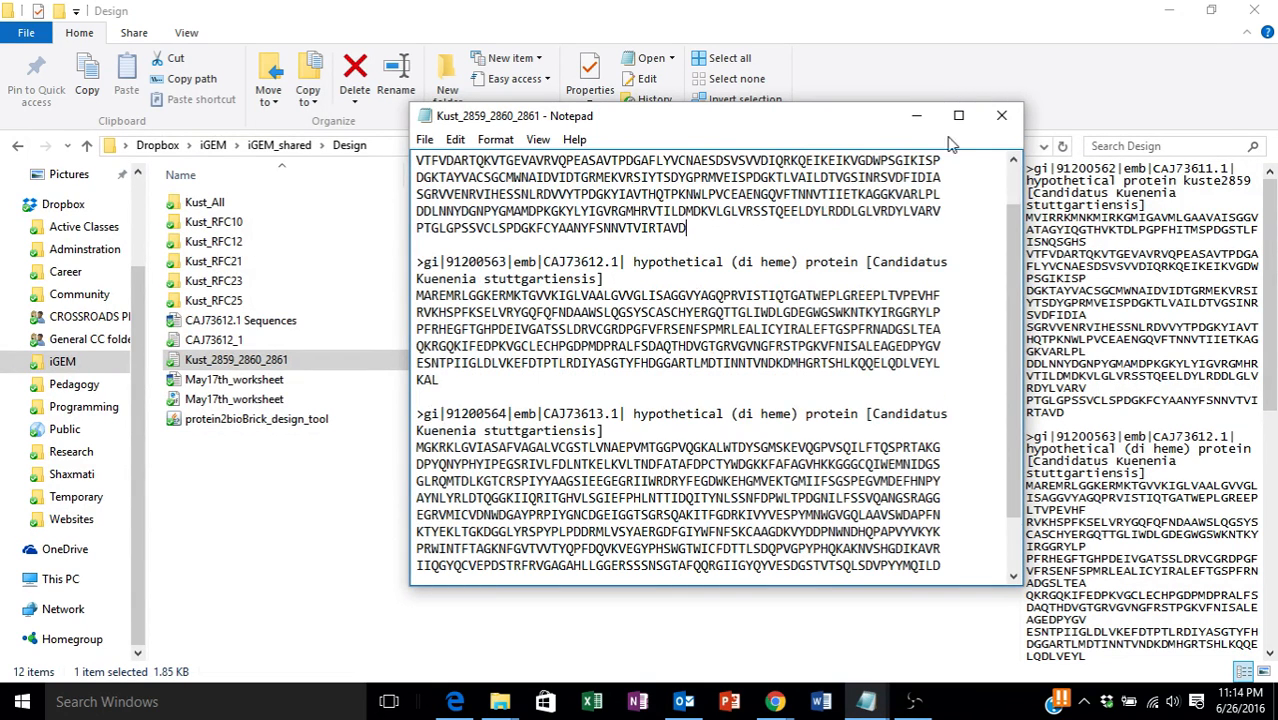
pyautogui.click(1001, 115)
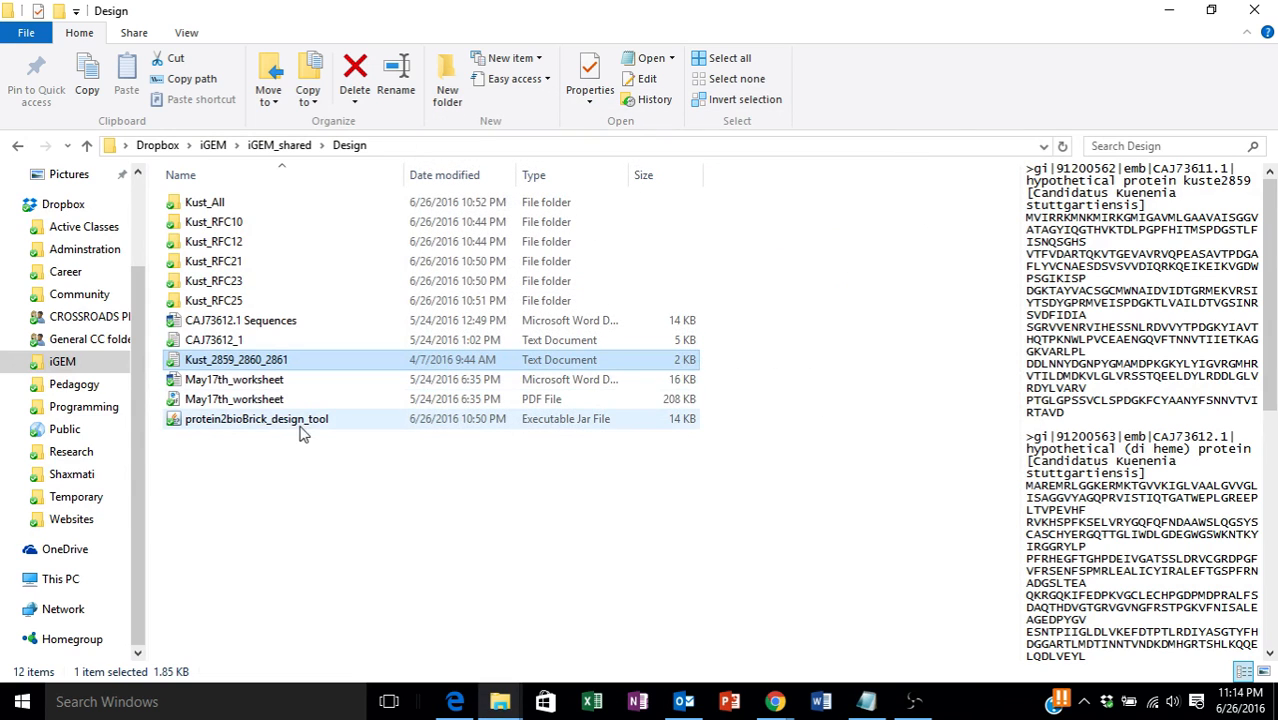
pyautogui.click(248, 446)
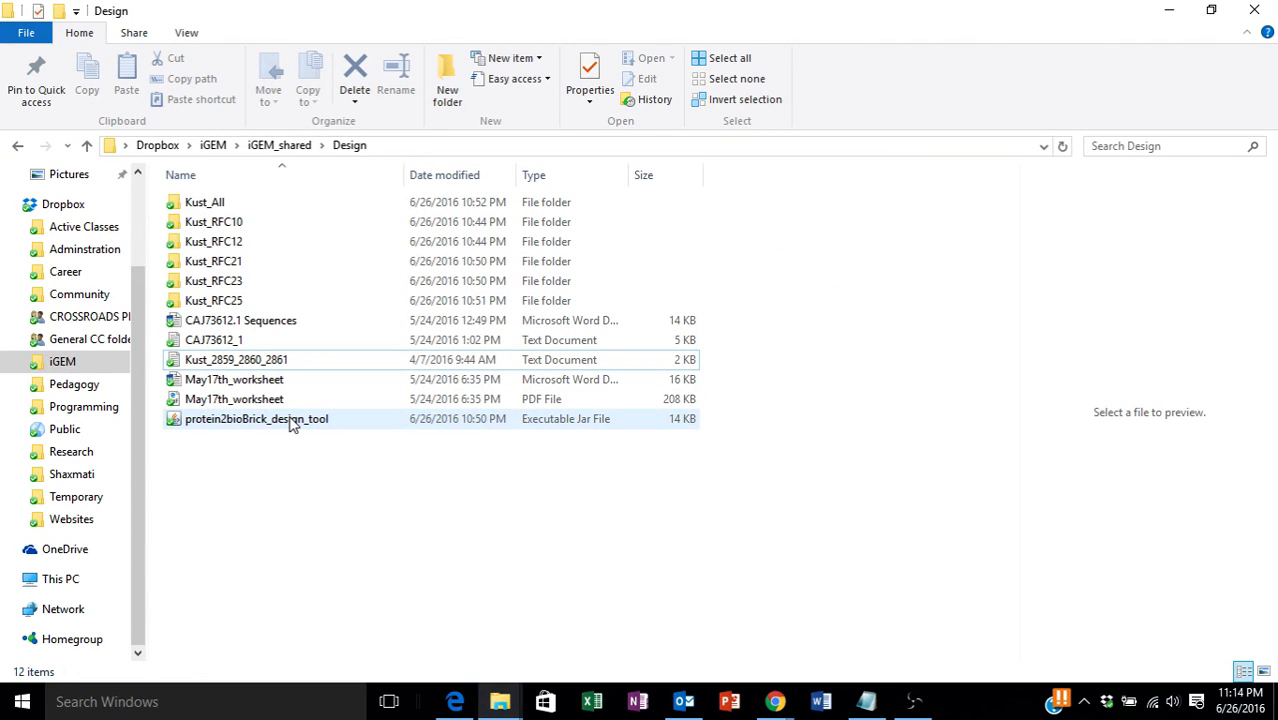
# Step: Launch protein2bioBrick_design_tool and review the available assembly standards, keeping RFC[10] selected
pyautogui.doubleClick(291, 420)
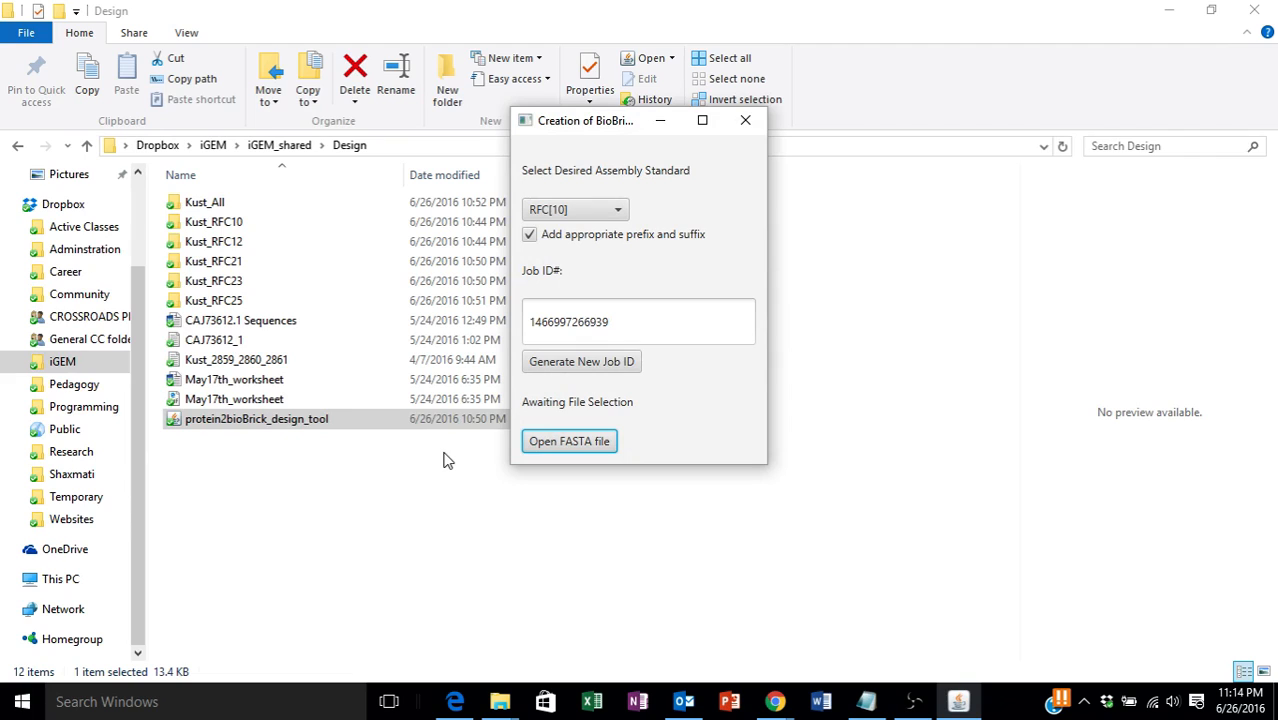
pyautogui.click(619, 214)
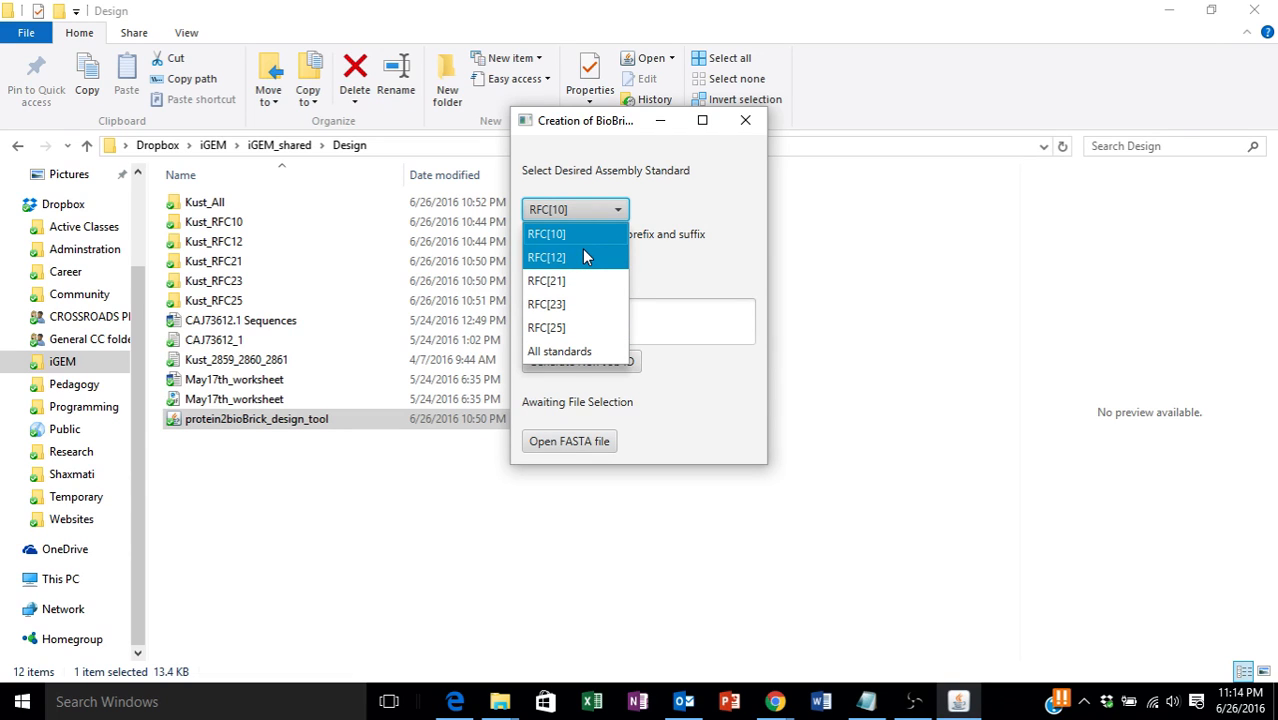
pyautogui.click(682, 225)
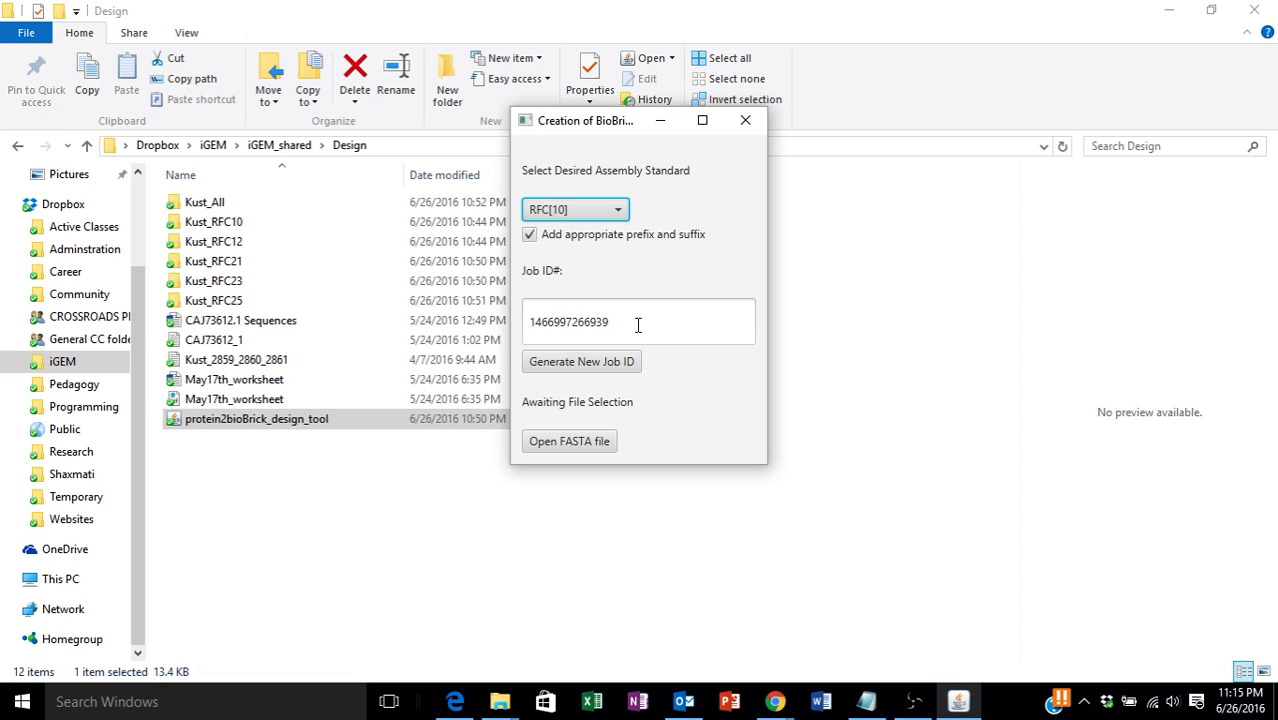
# Step: Process the FASTA file Kust_2859_2860_2861 from the Design folder inside iGEM_shared with the design tool
pyautogui.click(594, 449)
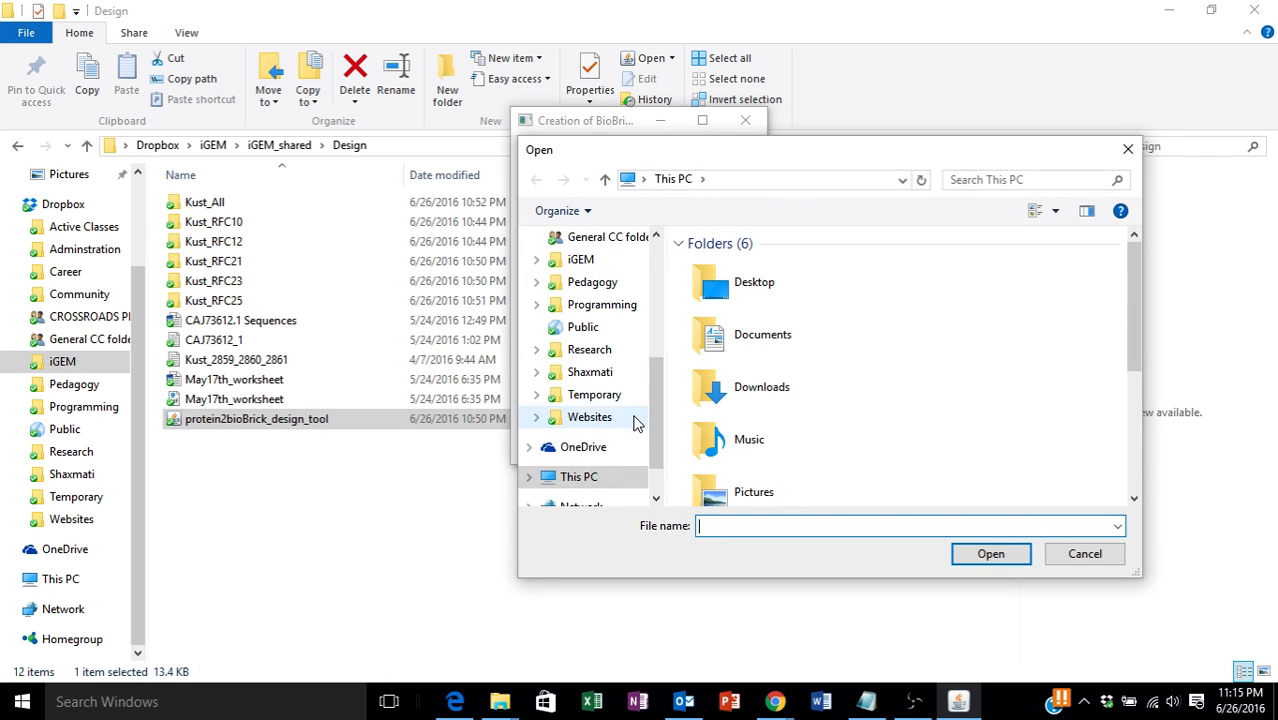
pyautogui.click(588, 260)
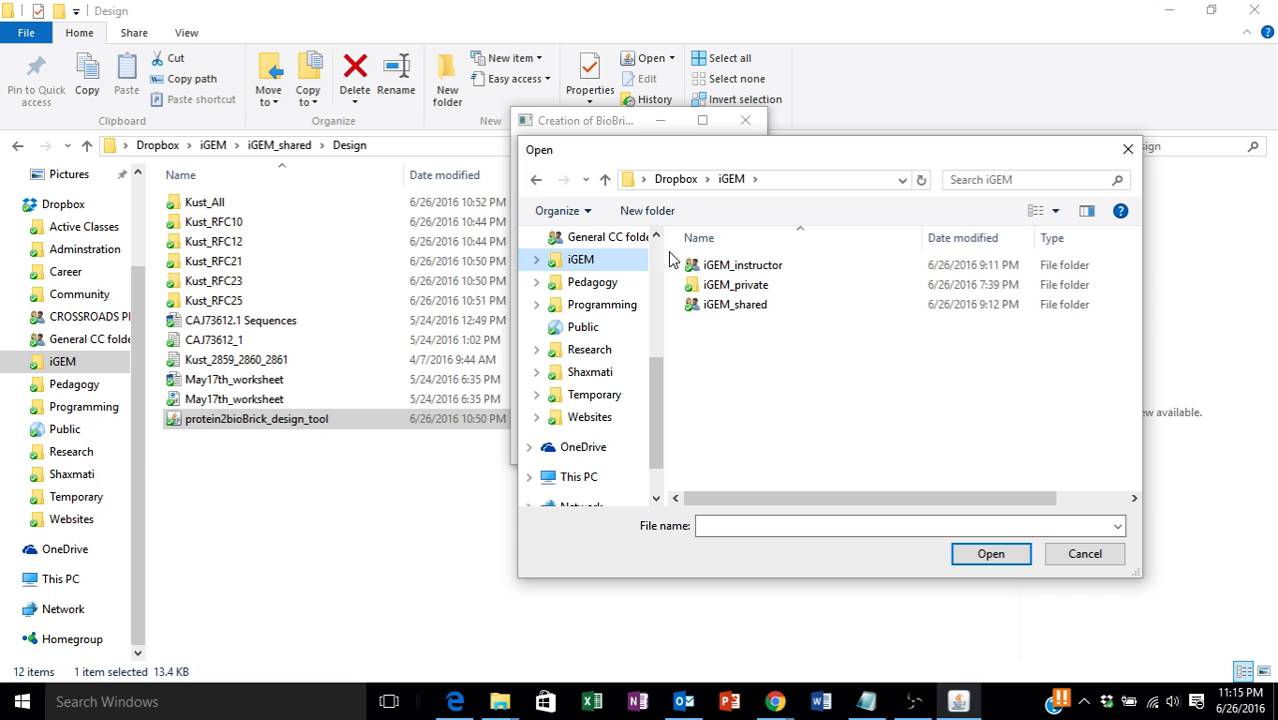
pyautogui.doubleClick(724, 303)
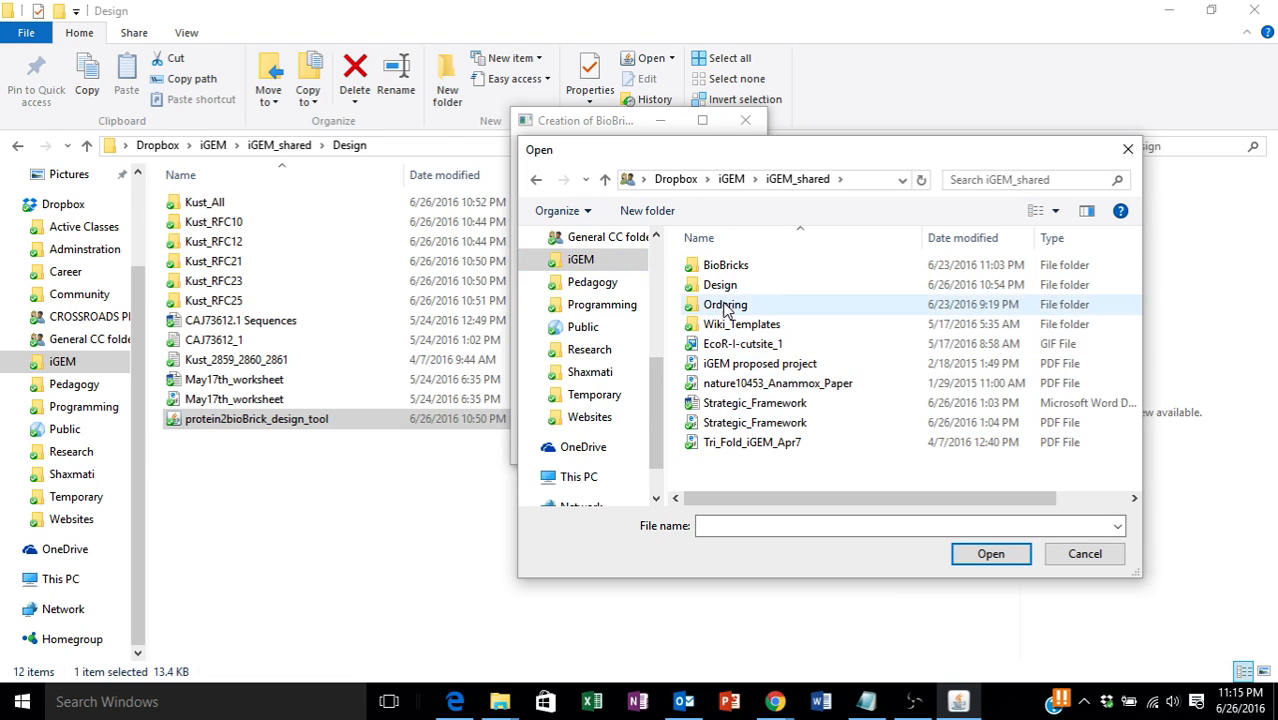
pyautogui.doubleClick(720, 287)
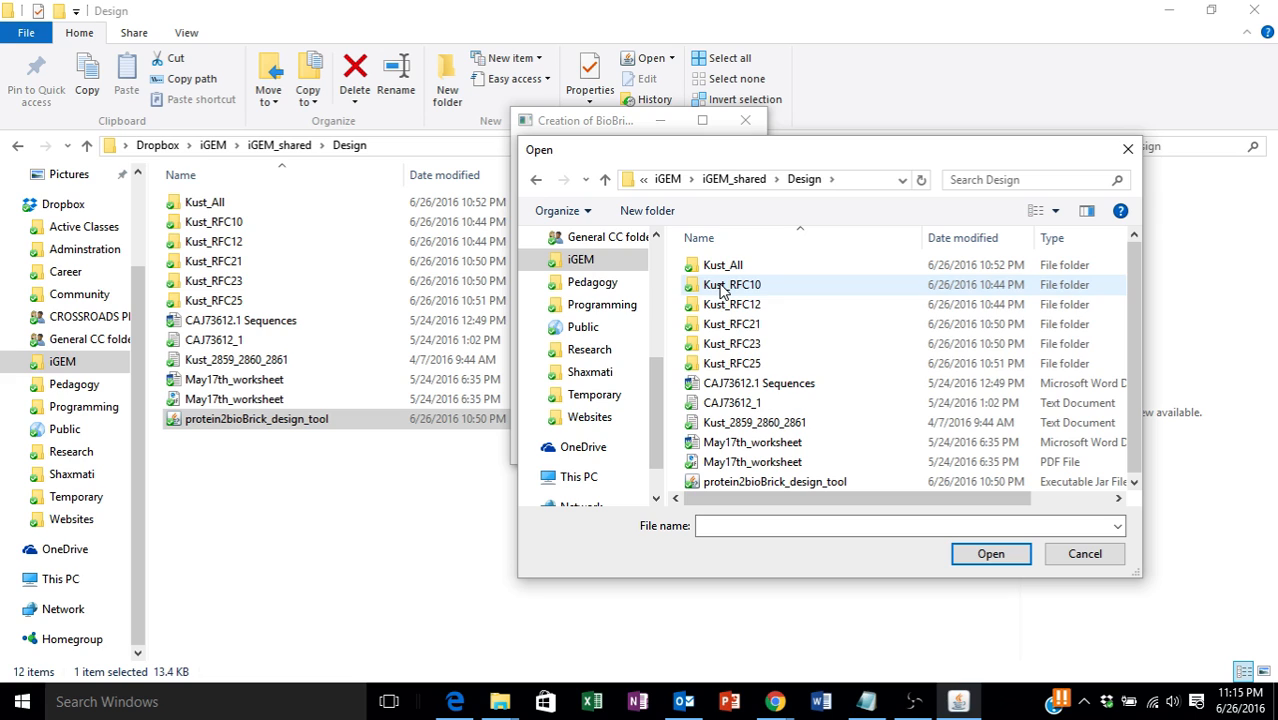
pyautogui.click(753, 425)
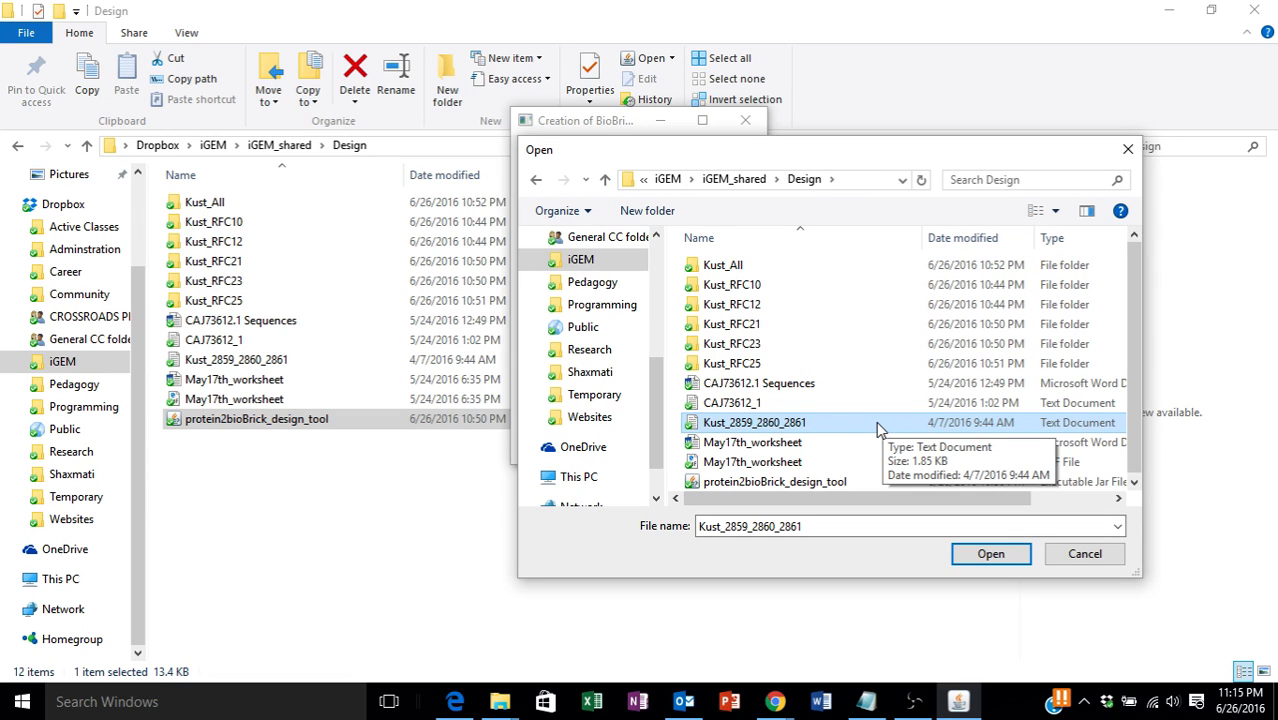
pyautogui.click(988, 554)
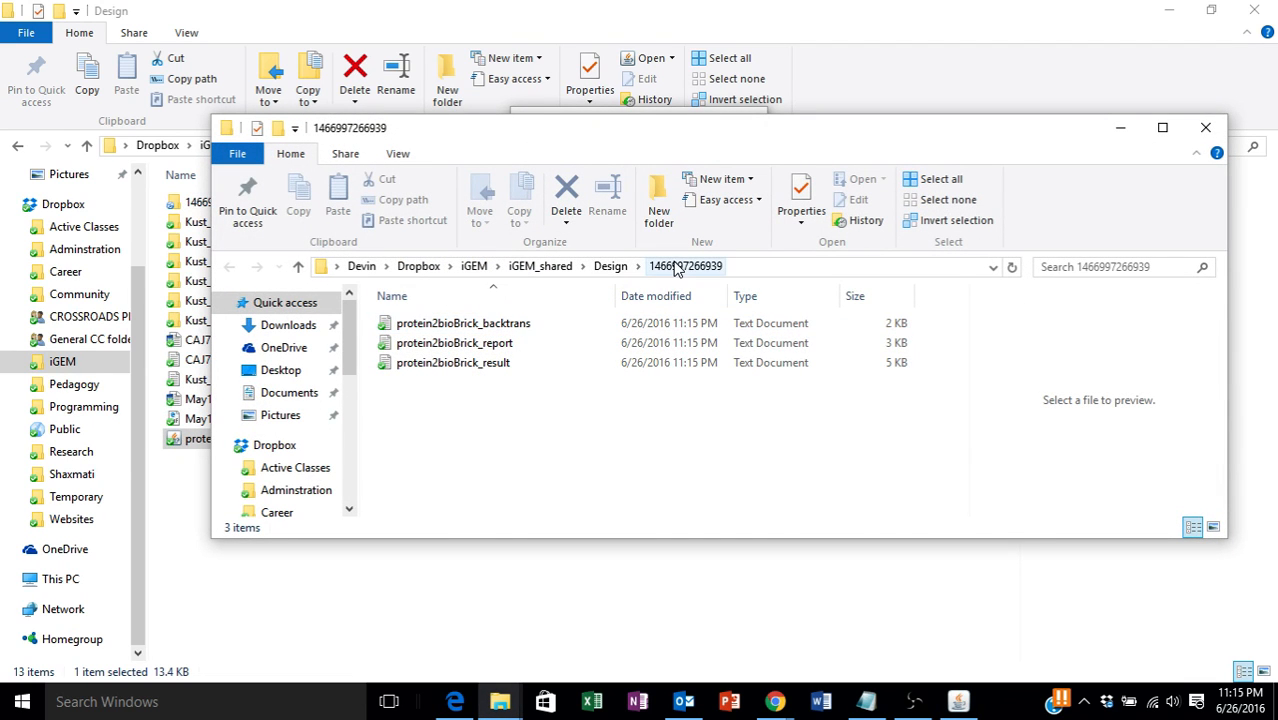
# Step: Examine the restriction-site motifs and the run summary in the protein2bioBrick_report file, and close it
pyautogui.doubleClick(520, 347)
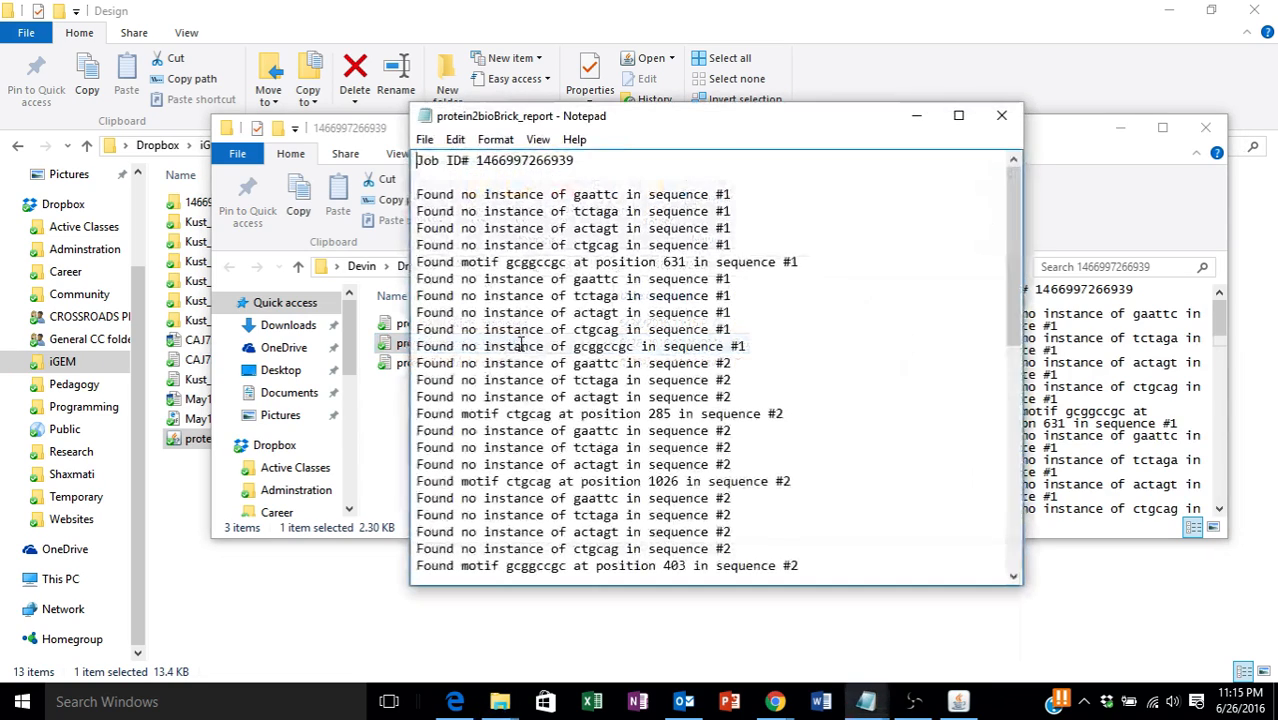
pyautogui.moveTo(643, 124); pyautogui.dragTo(402, 107)
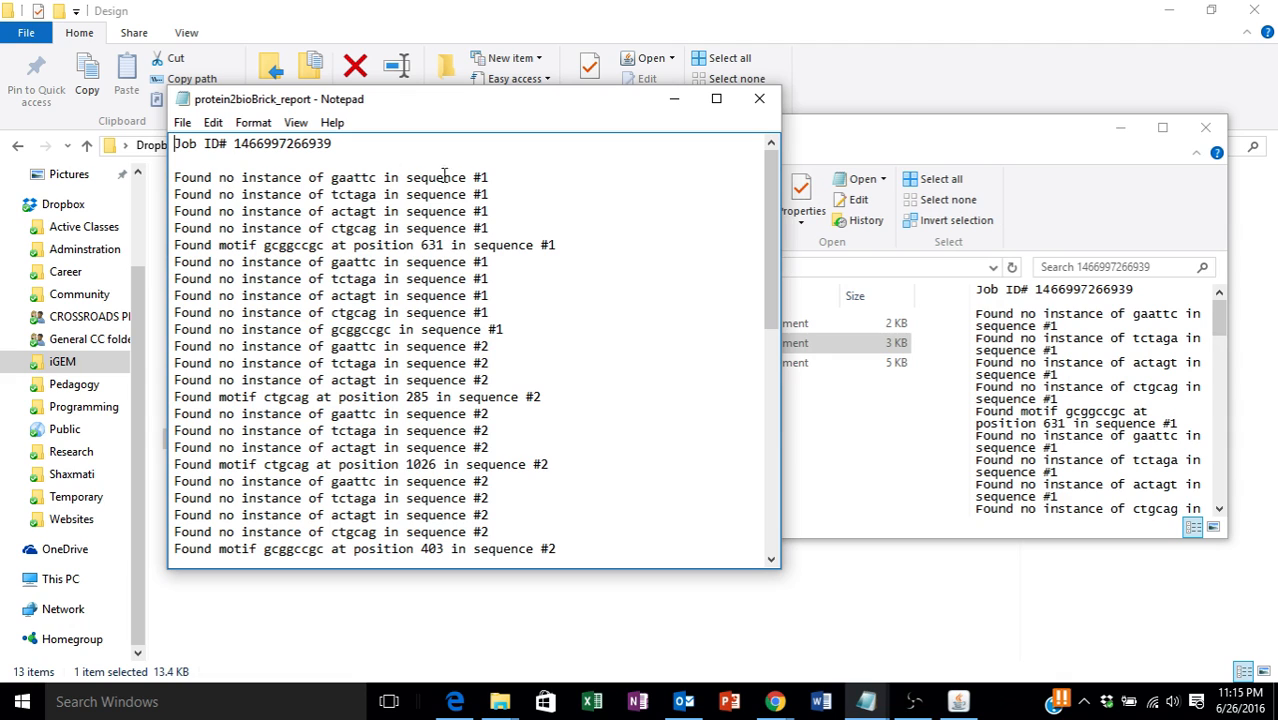
pyautogui.doubleClick(333, 178)
pyautogui.click(377, 178)
pyautogui.moveTo(332, 195); pyautogui.dragTo(377, 229)
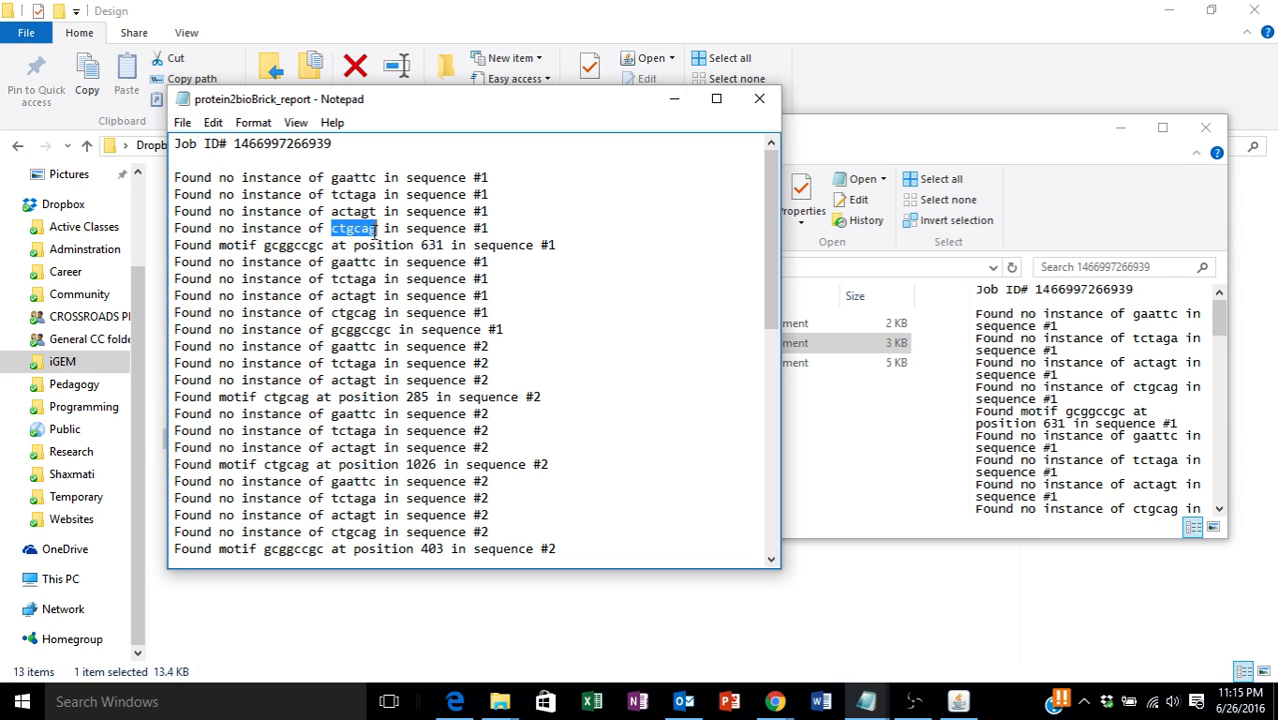
pyautogui.moveTo(264, 246); pyautogui.dragTo(326, 245)
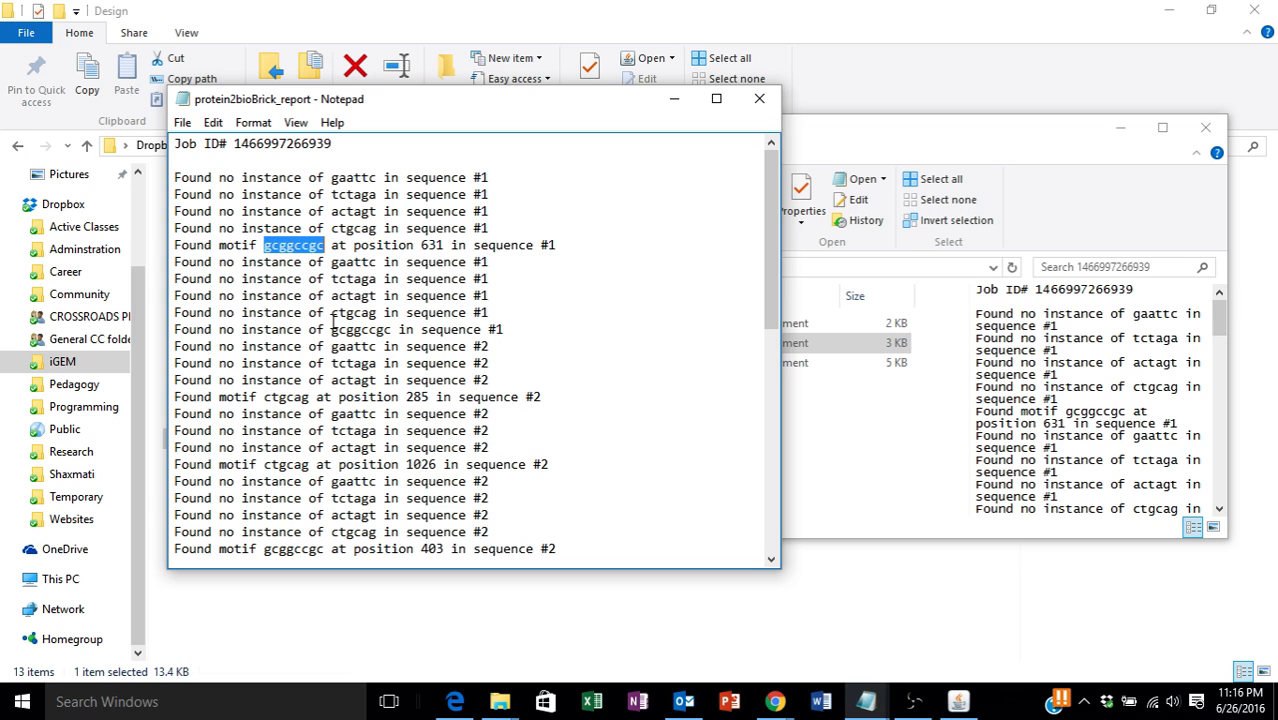
pyautogui.moveTo(333, 331); pyautogui.dragTo(392, 331)
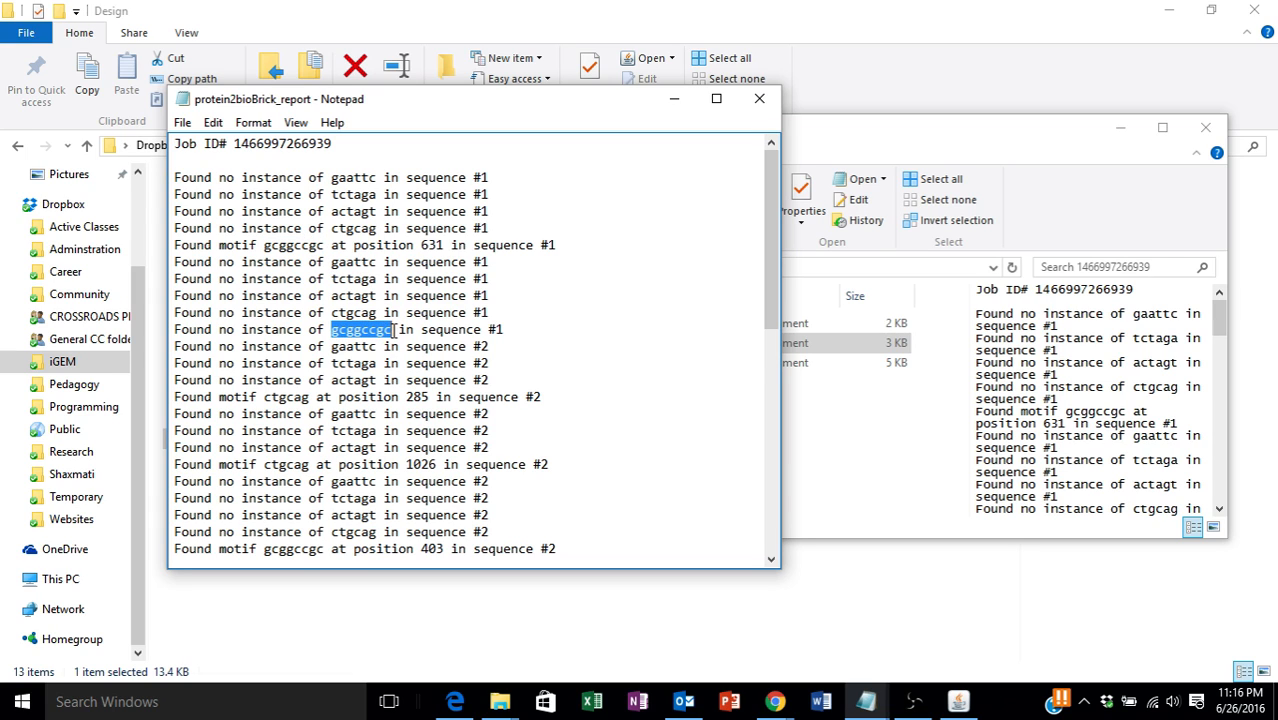
pyautogui.click(352, 396)
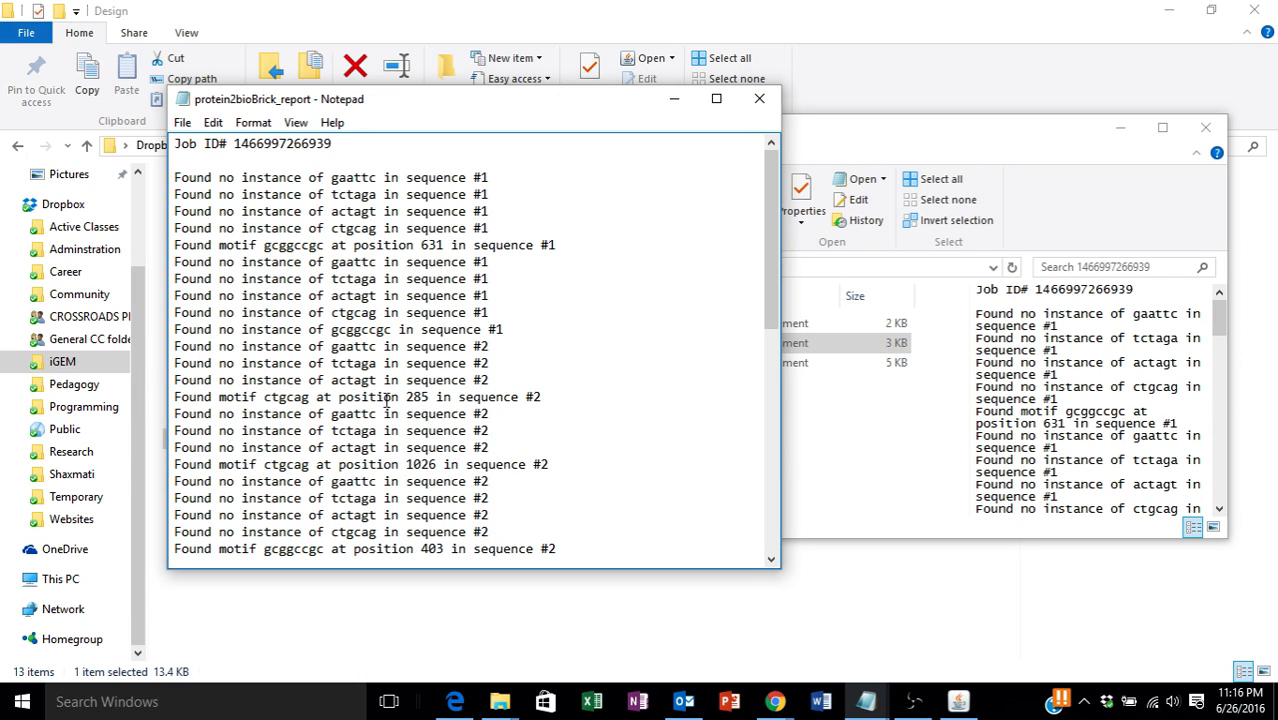
pyautogui.scroll(-9, 387, 400)
pyautogui.scroll(-1, 387, 400)
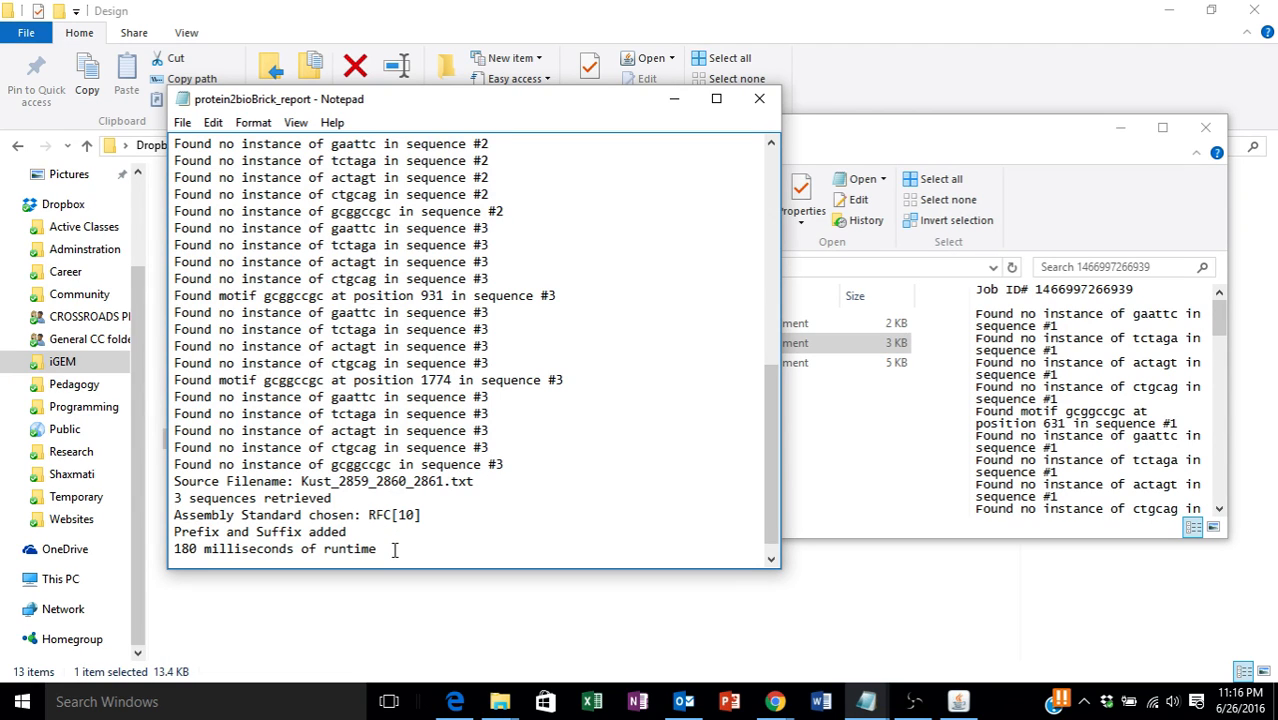
pyautogui.click(760, 101)
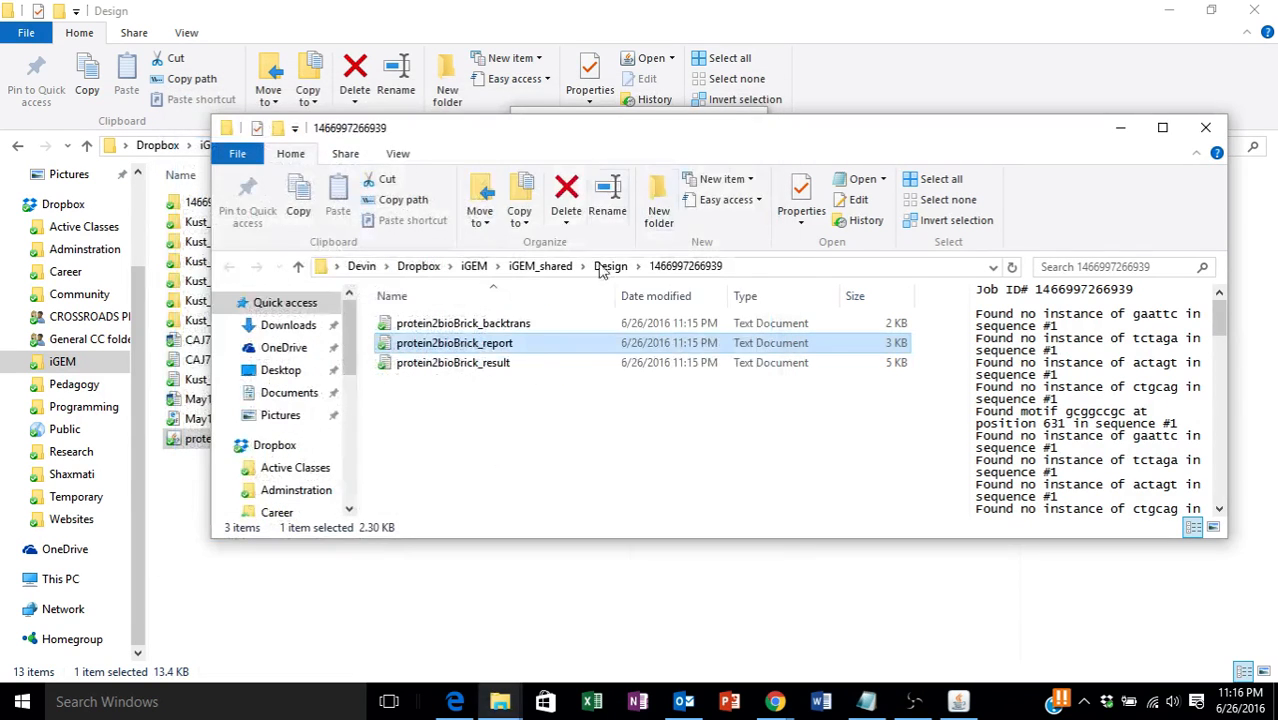
# Step: Examine the DNA sequences with their prefix and suffix in the protein2bioBrick_result file, and close it
pyautogui.doubleClick(522, 363)
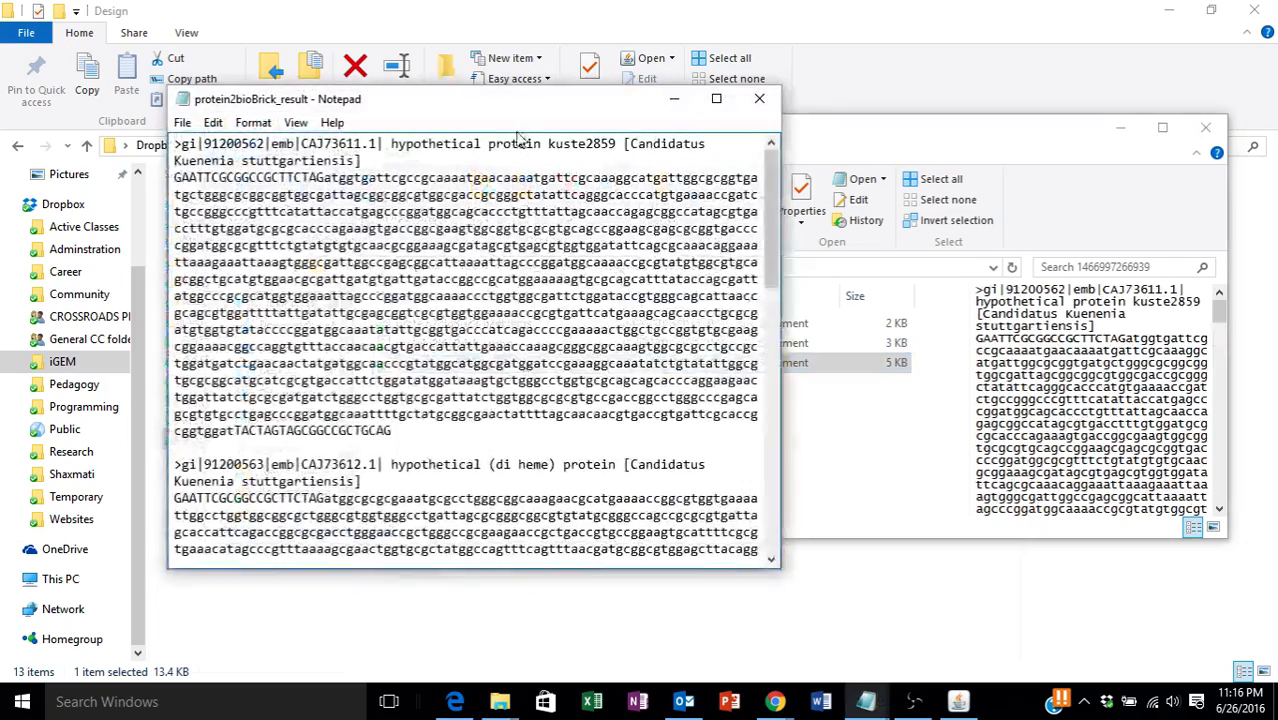
pyautogui.moveTo(508, 100); pyautogui.dragTo(669, 133)
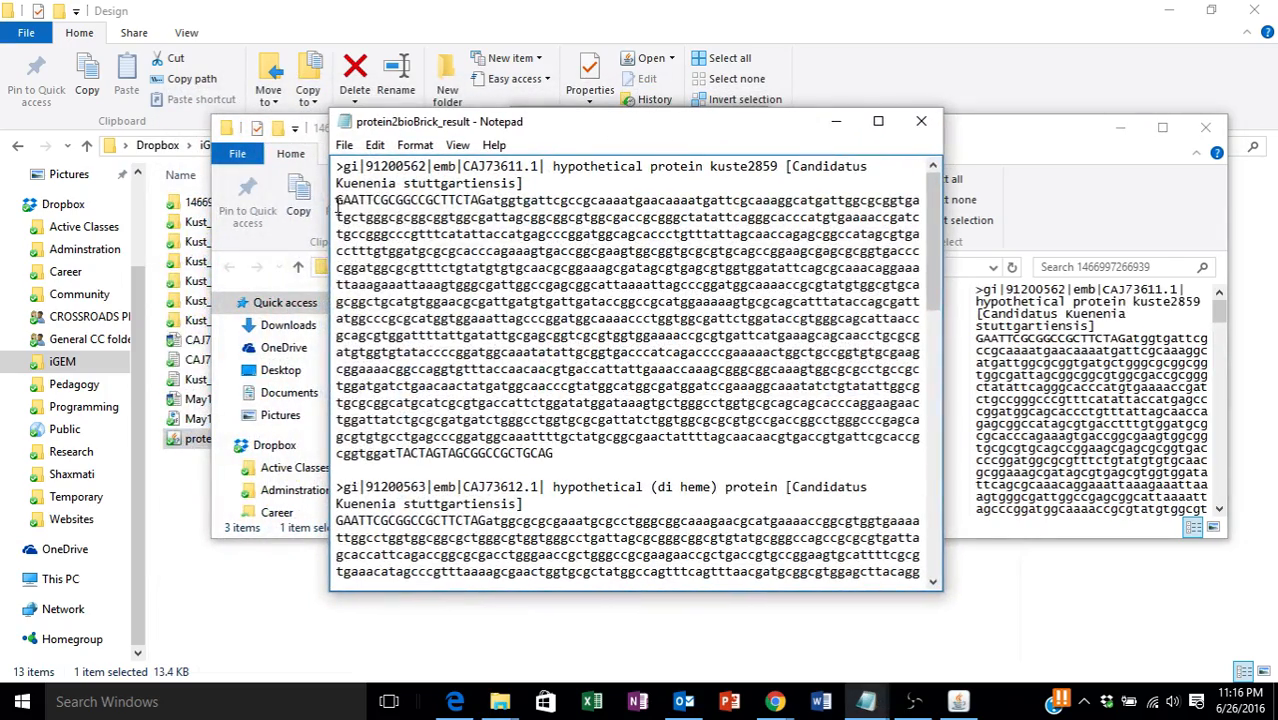
pyautogui.moveTo(337, 200); pyautogui.dragTo(487, 201)
pyautogui.moveTo(556, 453); pyautogui.dragTo(487, 200)
pyautogui.click(571, 464)
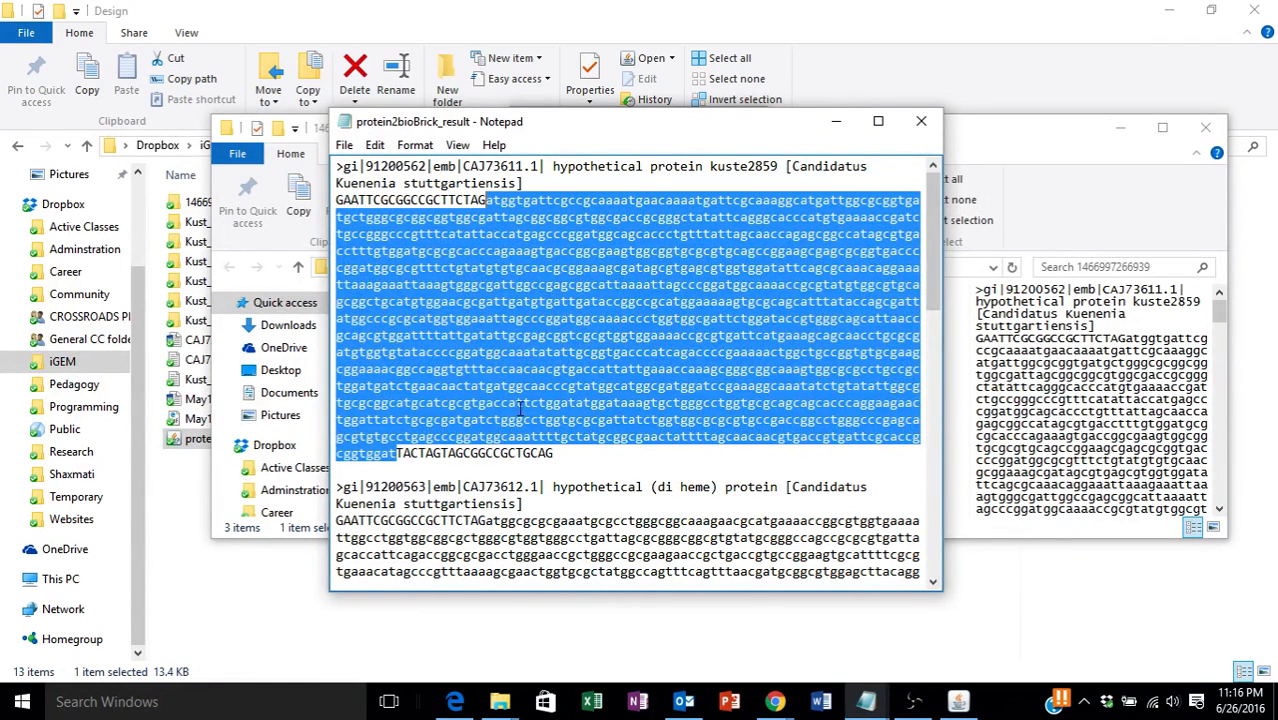
pyautogui.click(602, 456)
pyautogui.scroll(-7, 536, 340)
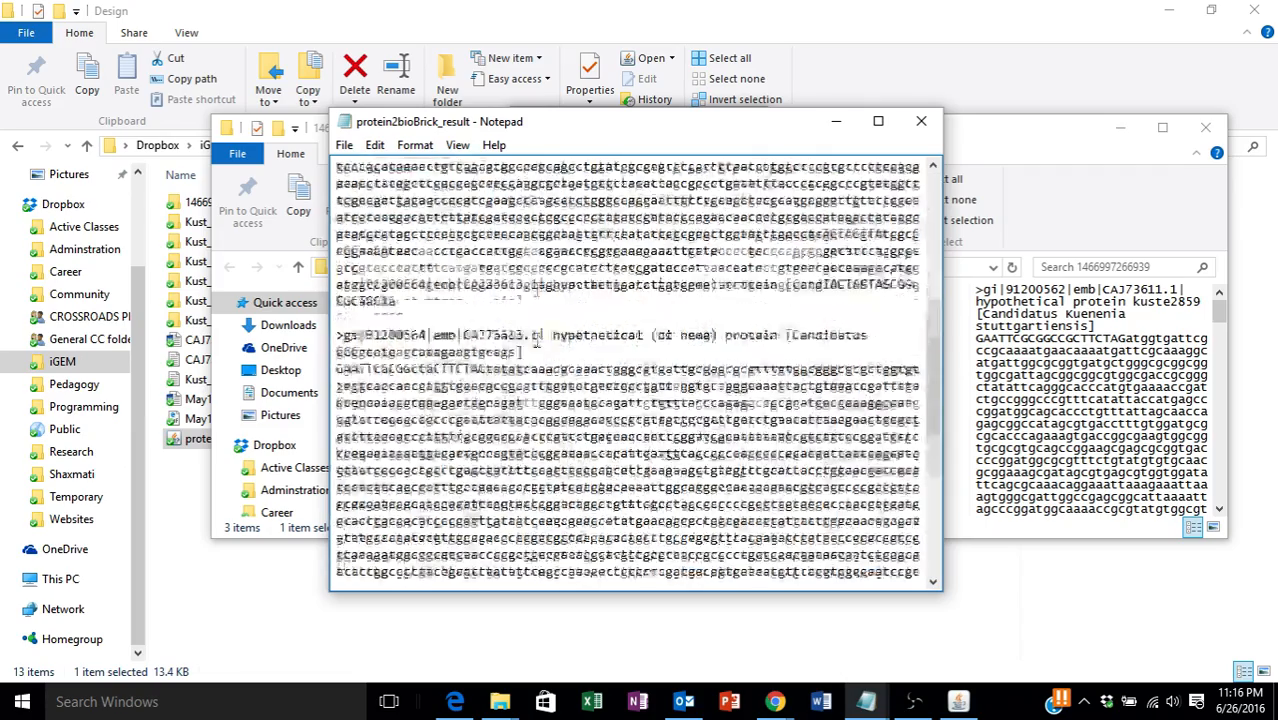
pyautogui.scroll(-10, 536, 340)
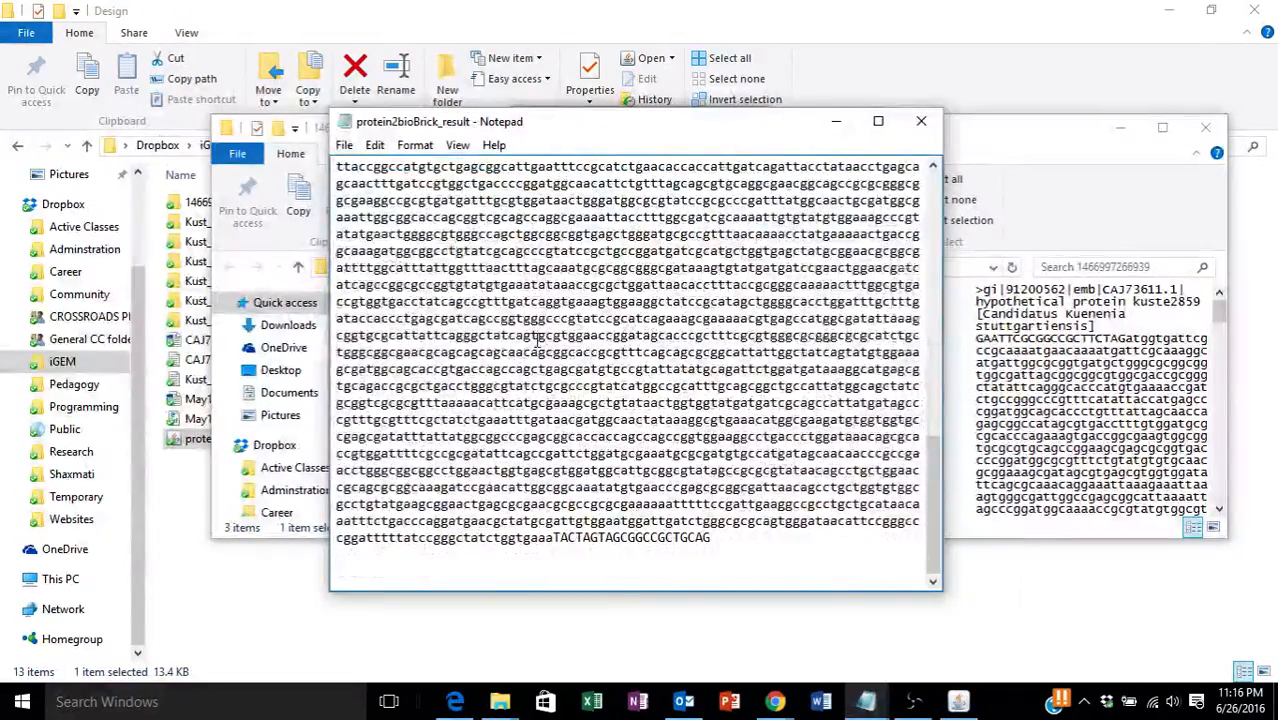
pyautogui.scroll(15, 537, 340)
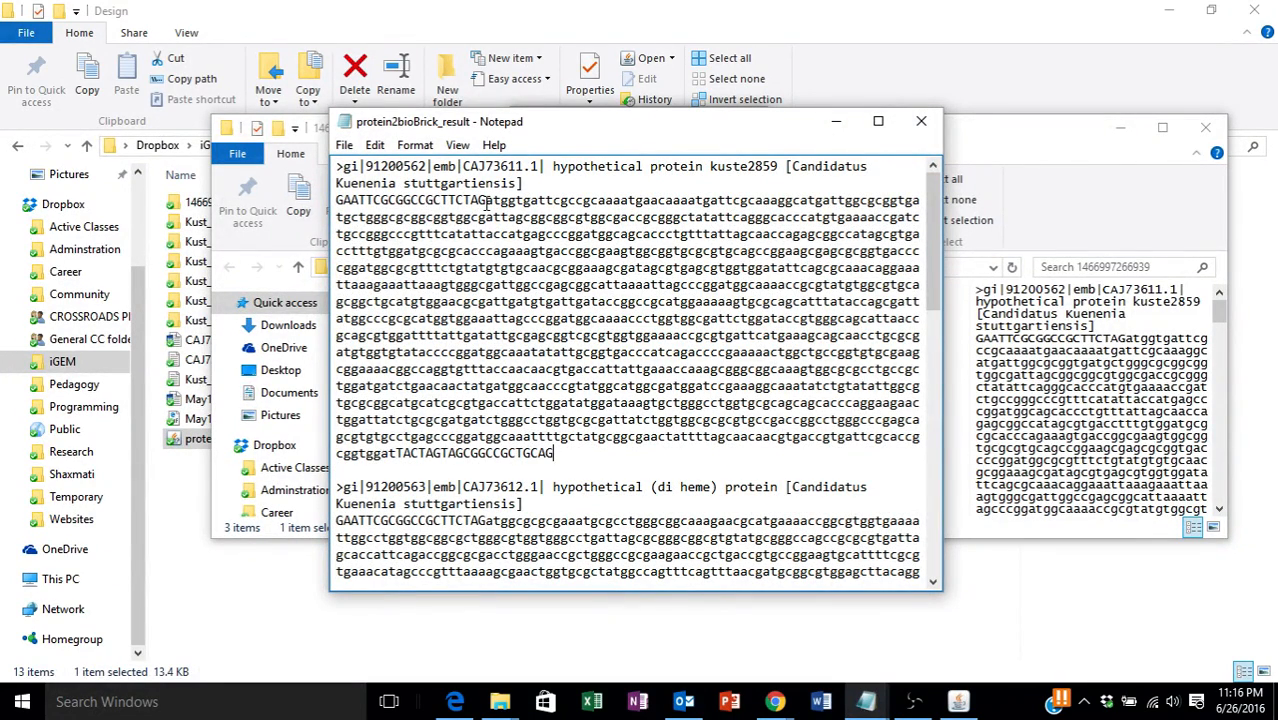
pyautogui.moveTo(487, 200); pyautogui.dragTo(397, 453)
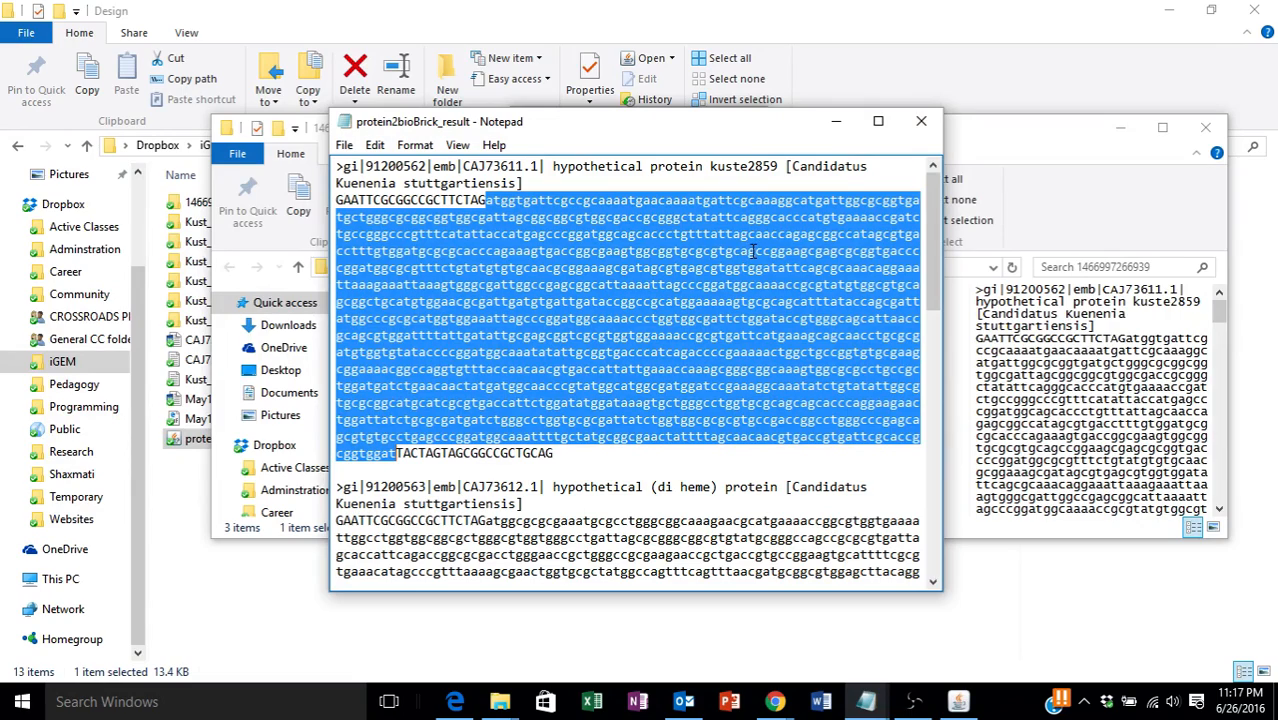
pyautogui.click(921, 121)
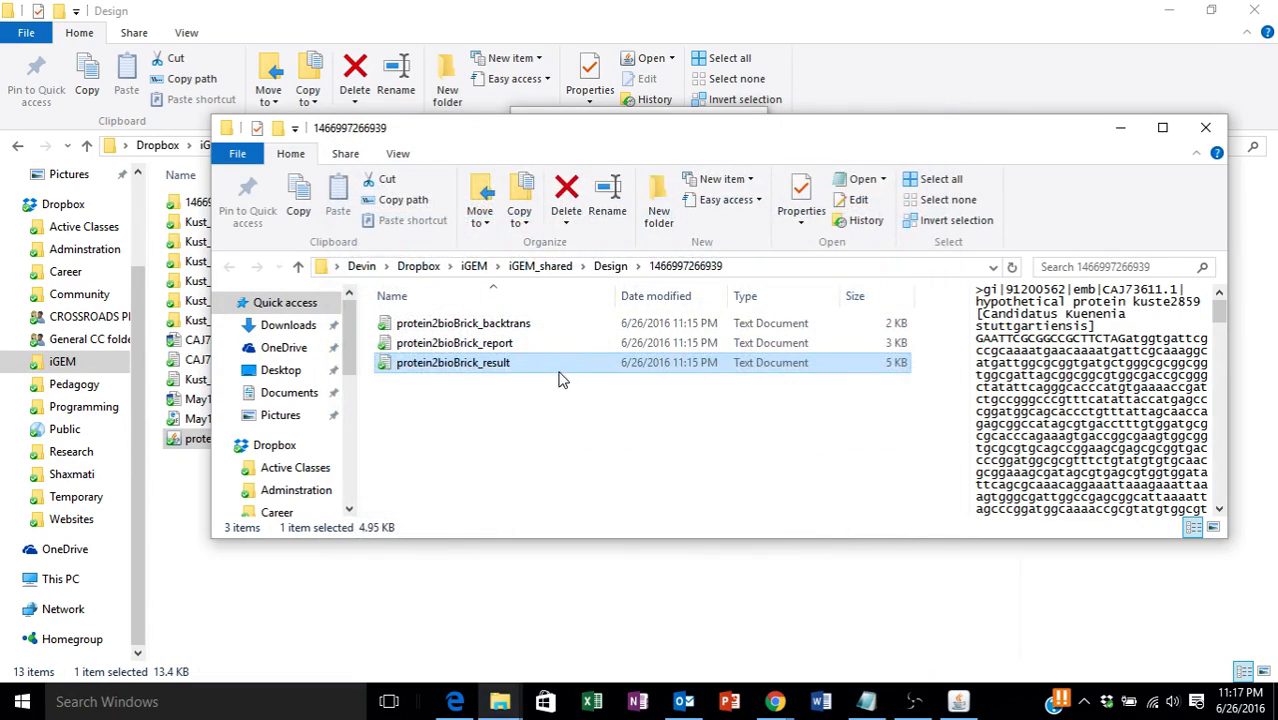
# Step: Examine the first protein sequence in the protein2bioBrick_backtrans file and close it
pyautogui.click(515, 368)
pyautogui.doubleClick(500, 323)
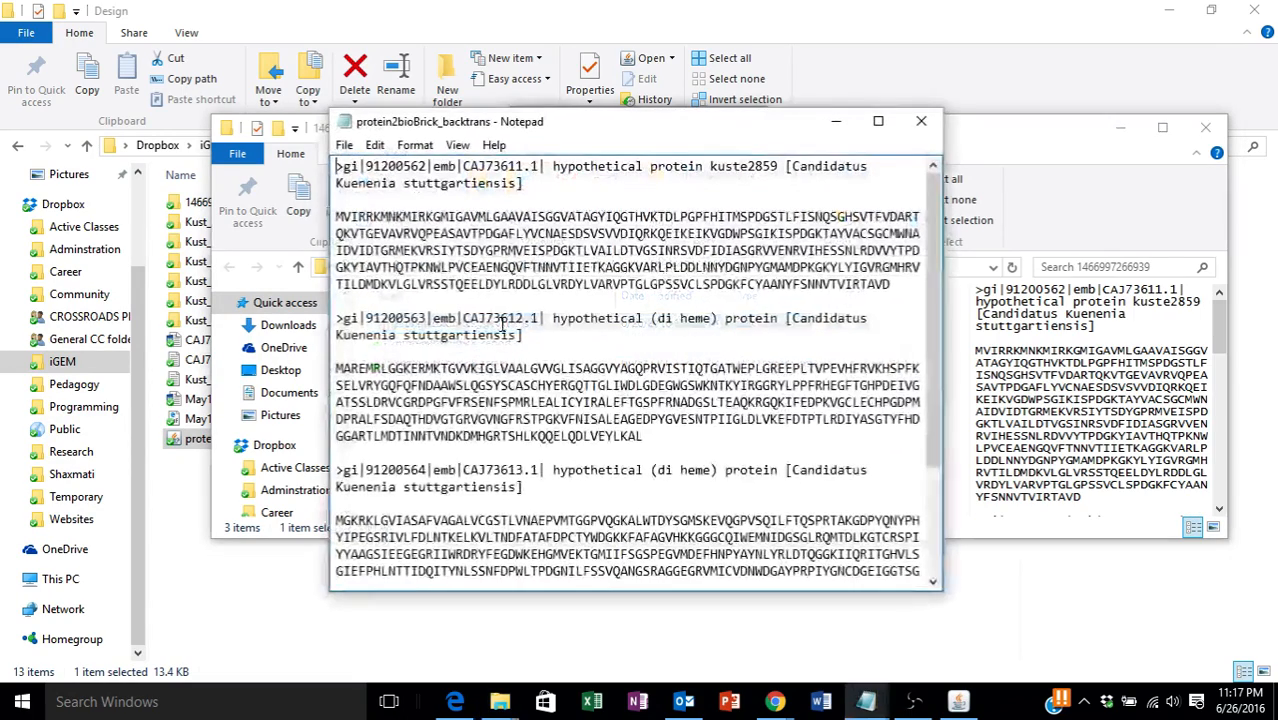
pyautogui.moveTo(891, 285); pyautogui.dragTo(321, 219)
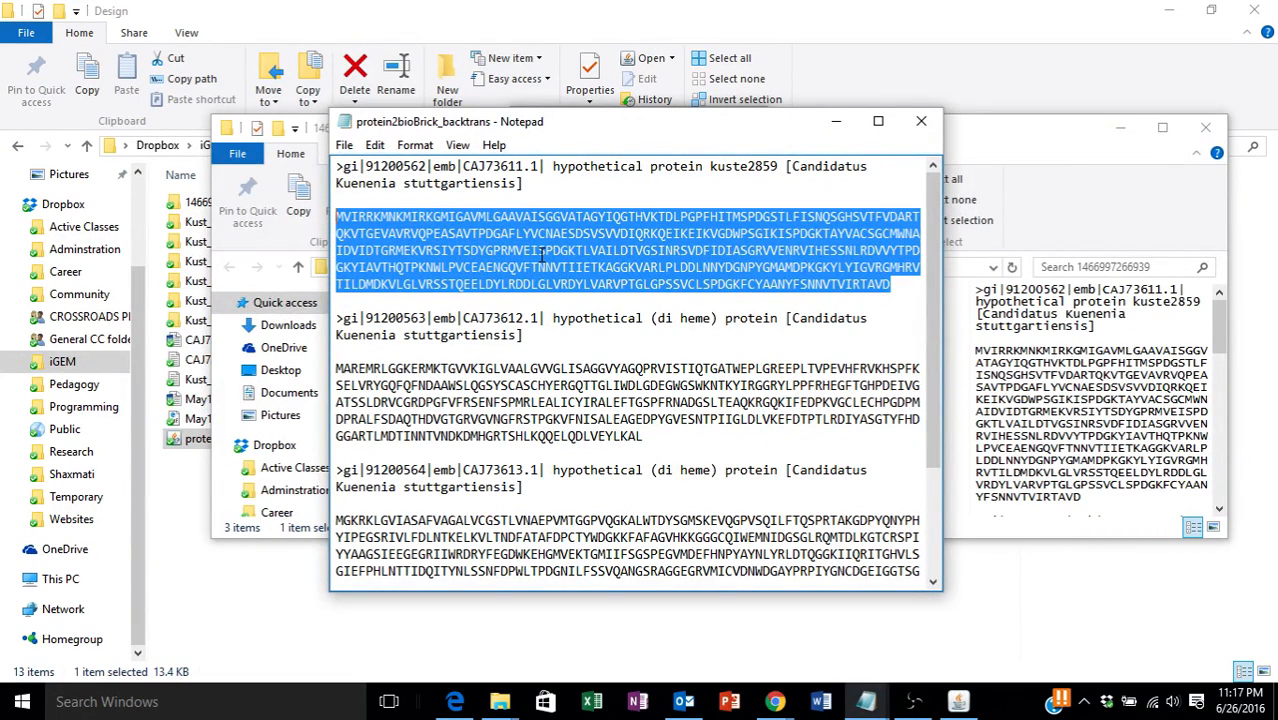
pyautogui.click(921, 121)
pyautogui.click(743, 380)
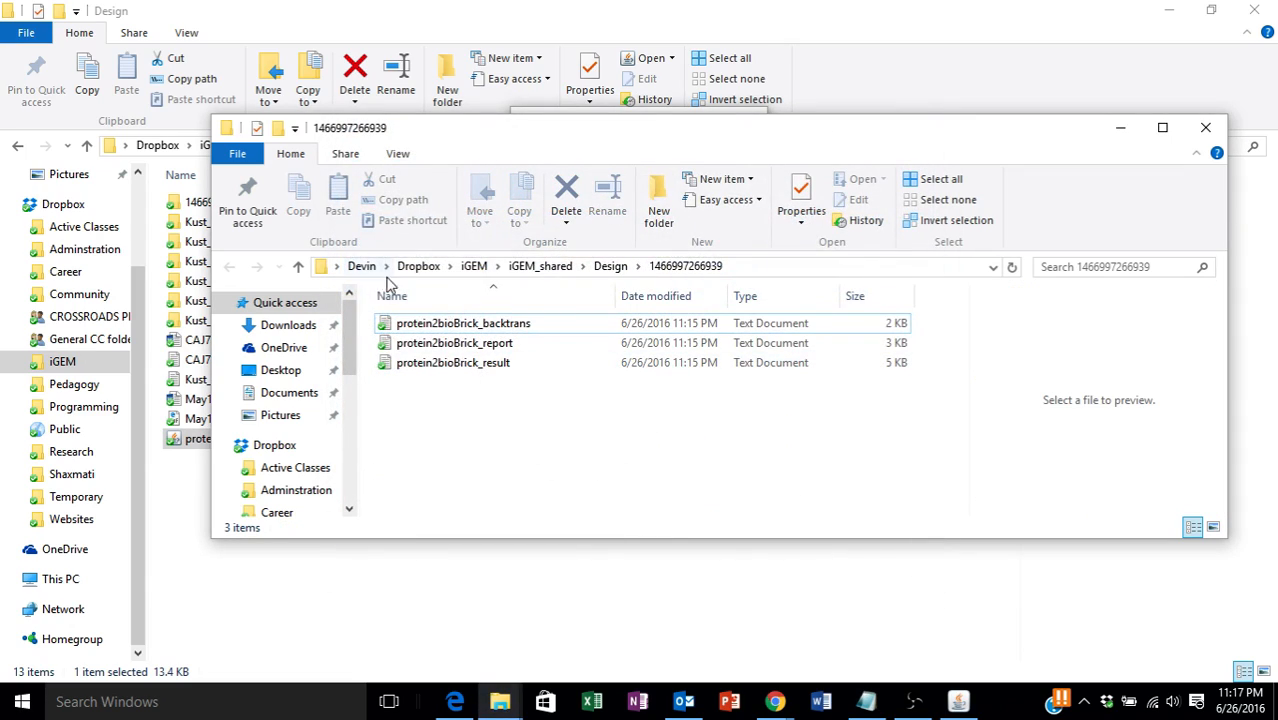